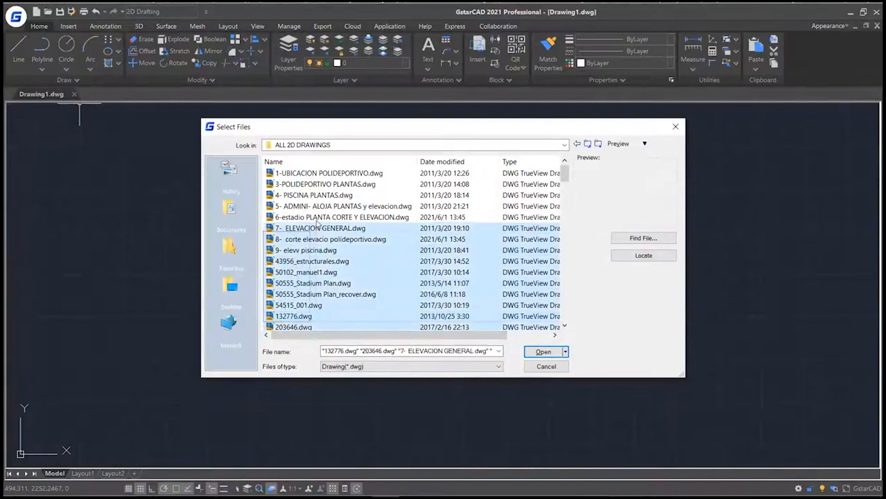
Select several drawings in the ALL 2D DRAWINGS folder, including ARCHITECTURE TITLEBLOCK 1.dwg, Area Table.dwg and ARQUITECTURA CONDOMINIO.dwg
scroll(326, 236, "down", 2)
left_click(325, 231)
left_click(325, 217, "ctrl")
left_click(326, 261, "ctrl")
scroll(420, 307, "down", 2)
left_click_drag(388, 302, 389, 283, "ctrl")
Filter the file list to DXF(*.dxf) and set the filter back to Drawing(*.dwg)
left_click(499, 366)
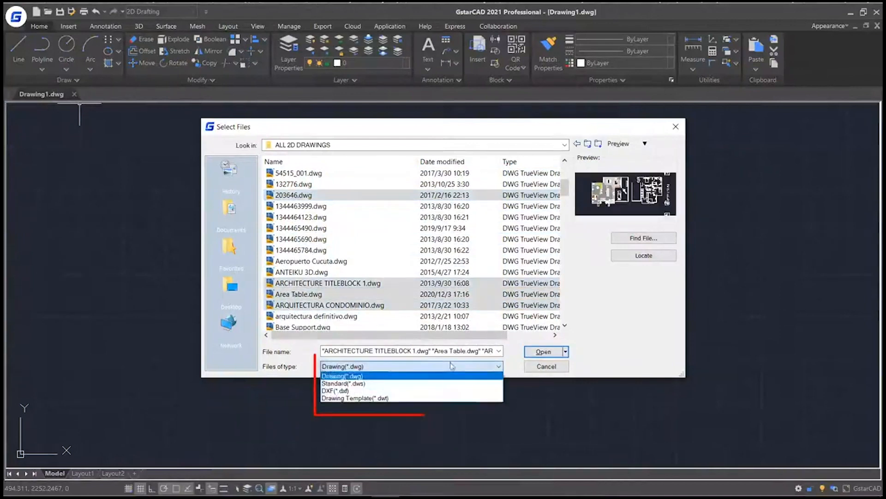
left_click(461, 391)
left_click(491, 368)
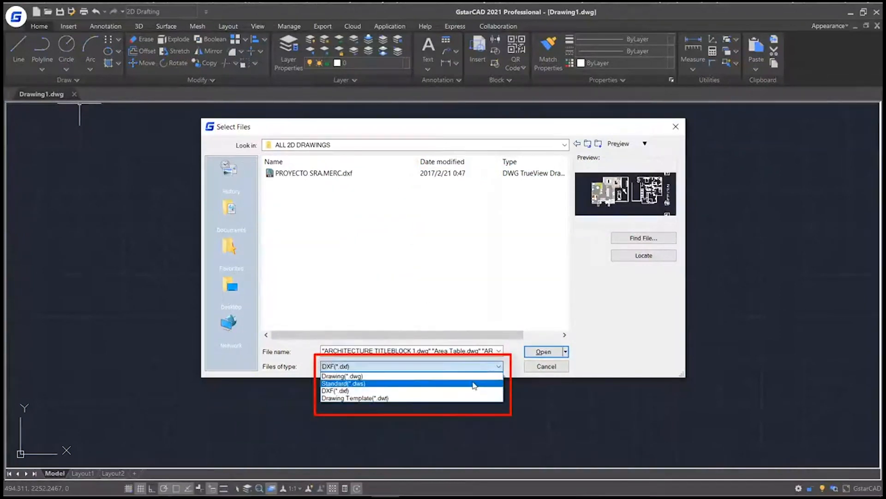
left_click(476, 376)
Add more drawings to the selection, including SAMPLE 2.dwg, PUMP CIRCUIT.dwg and TALLER PARA MTN.dwg, and open all selected files together
left_click(411, 296, "ctrl")
left_click(386, 314, "ctrl")
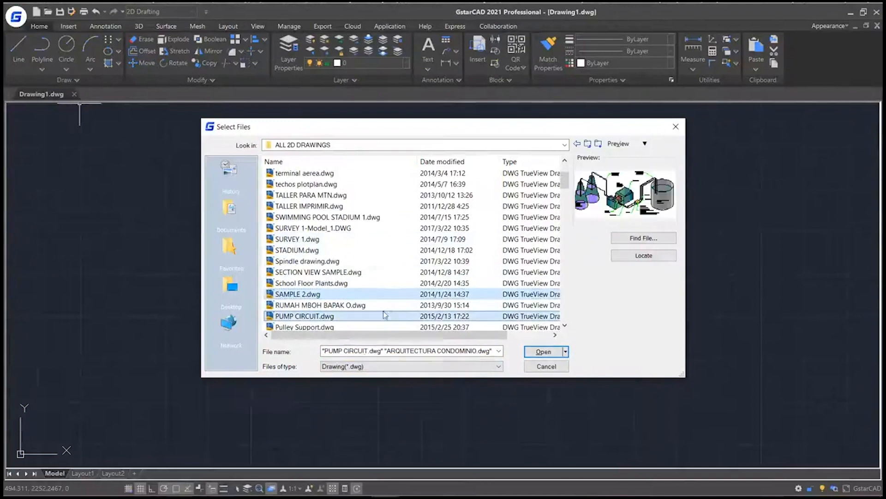
scroll(381, 300, "up", 2)
left_click(368, 263, "ctrl")
left_click(365, 207, "ctrl")
left_click(541, 352)
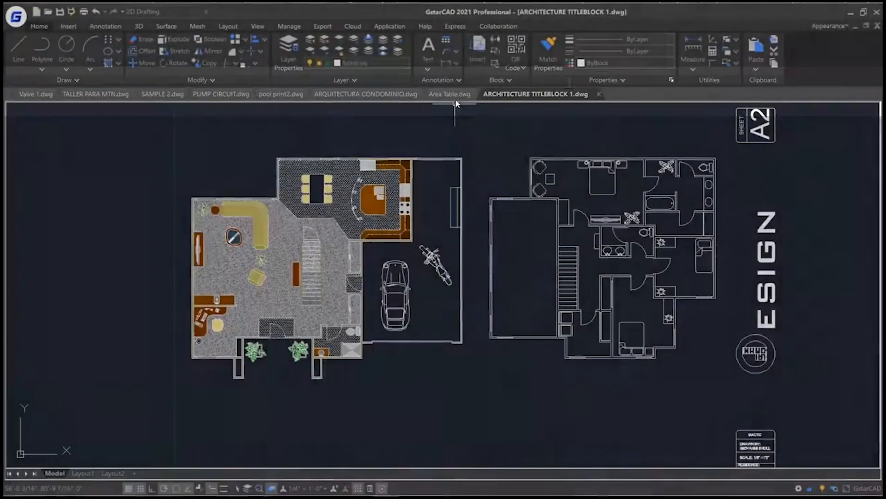
View the open drawings Area Table, ARQUITECTURA CONDOMINIO, pool print2, PUMP CIRCUIT and ARCHITECTURE TITLEBLOCK 1 one after another
left_click(457, 93)
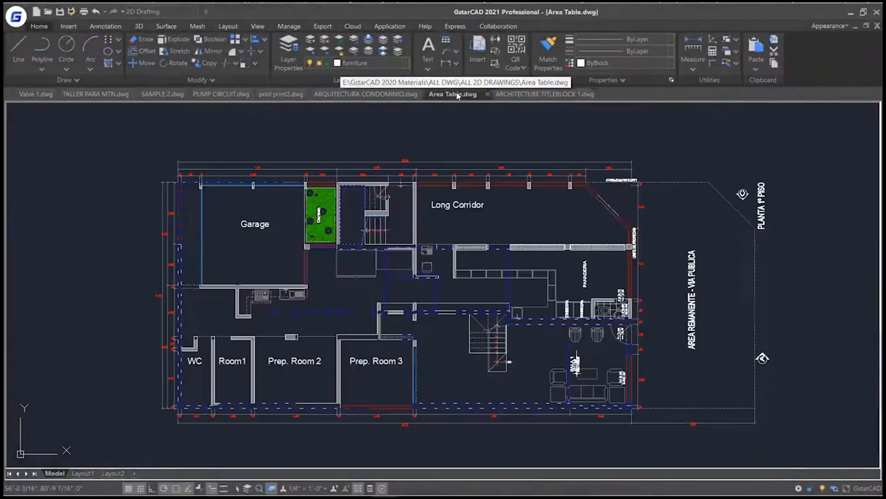
left_click(376, 94)
left_click(273, 95)
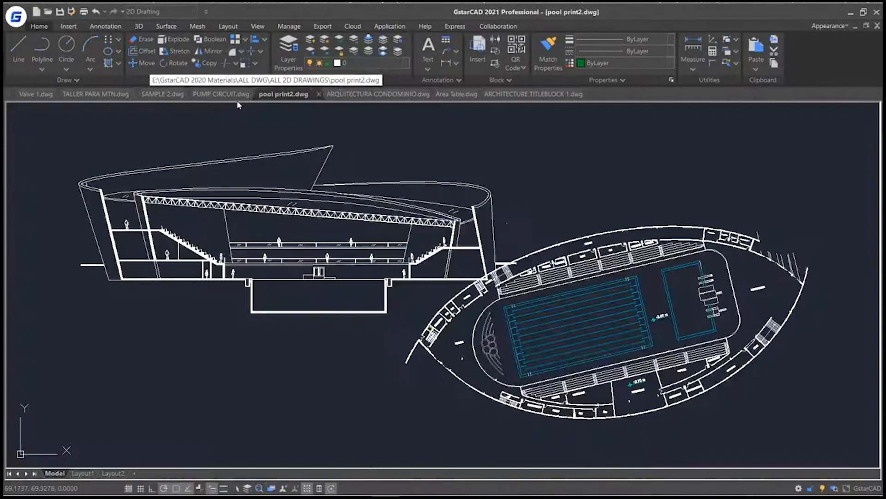
left_click(222, 94)
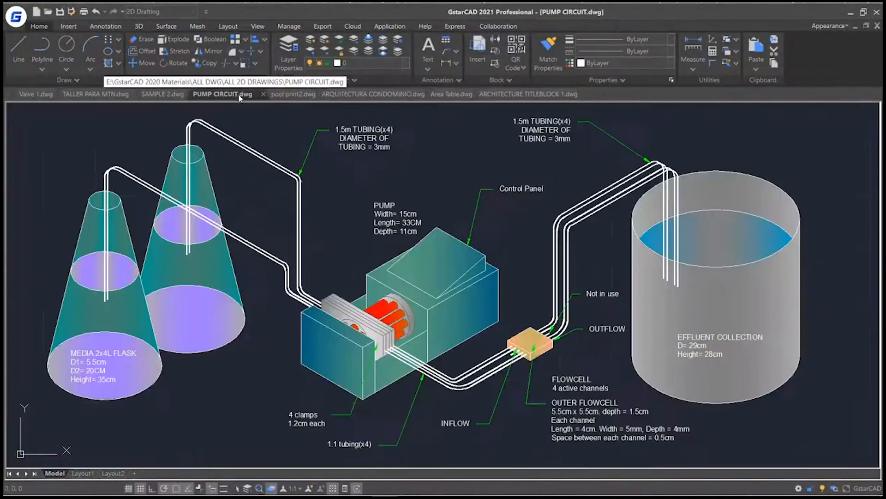
left_click(531, 94)
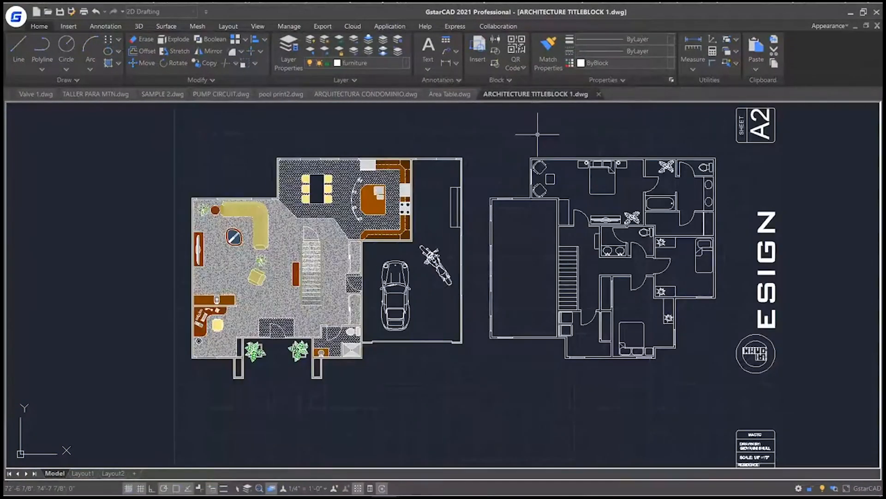
Close the ARCHITECTURE TITLEBLOCK 1, Area Table and ARQUITECTURA CONDOMINIO drawings without saving changes
left_click(601, 95)
left_click(490, 94)
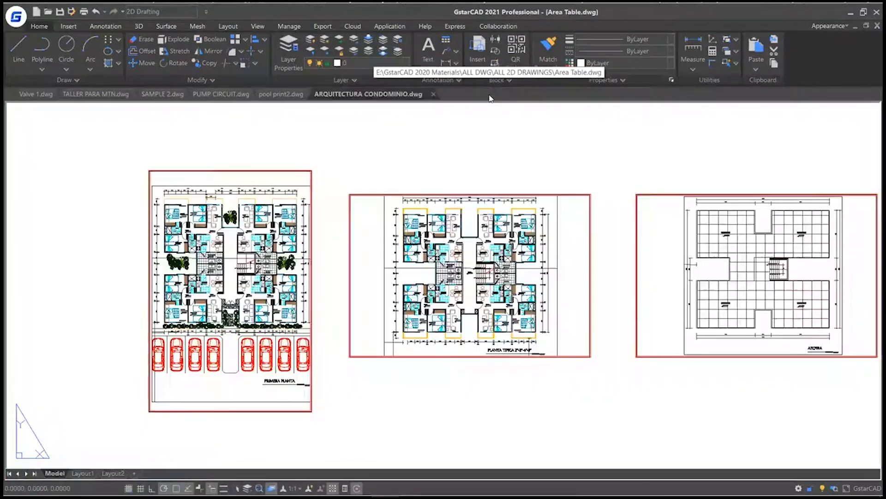
left_click(55, 474)
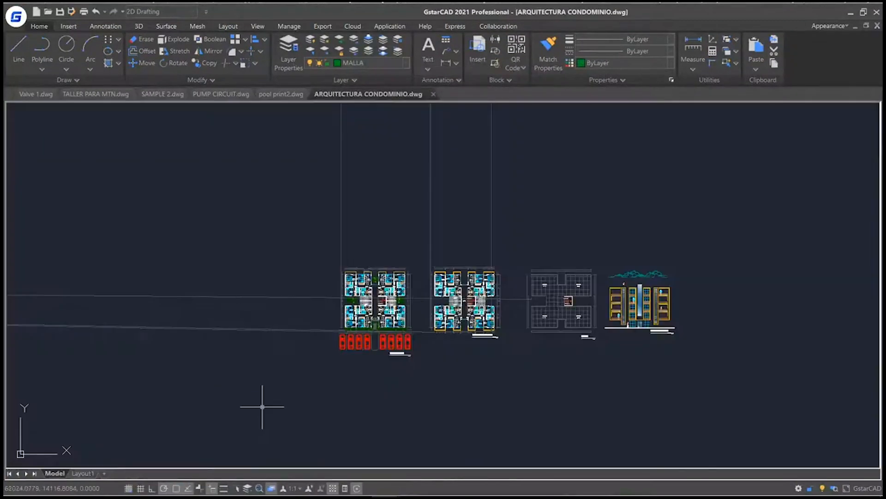
type("close")
key("Return")
key("n")
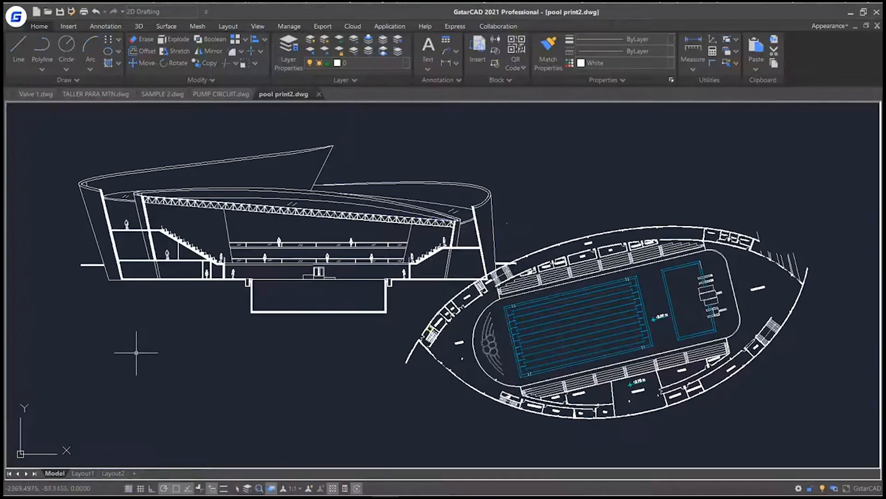
Close all remaining open drawings at once with a close command
type("close")
key("Down")
key("Return")
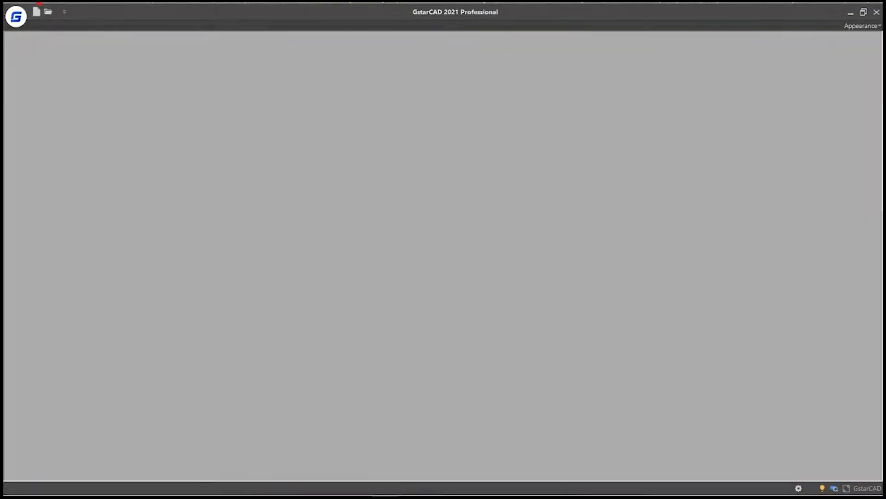
Create a new drawing from the gcadiso.dwt template
left_click(15, 17)
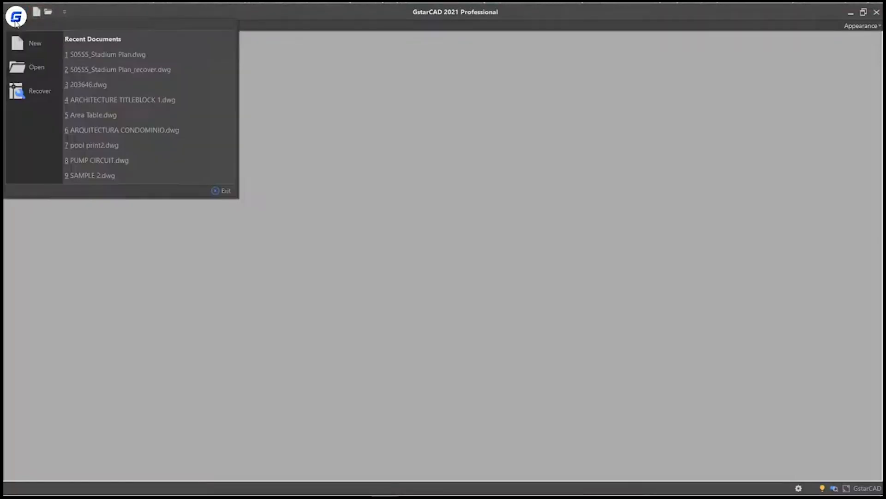
left_click(38, 42)
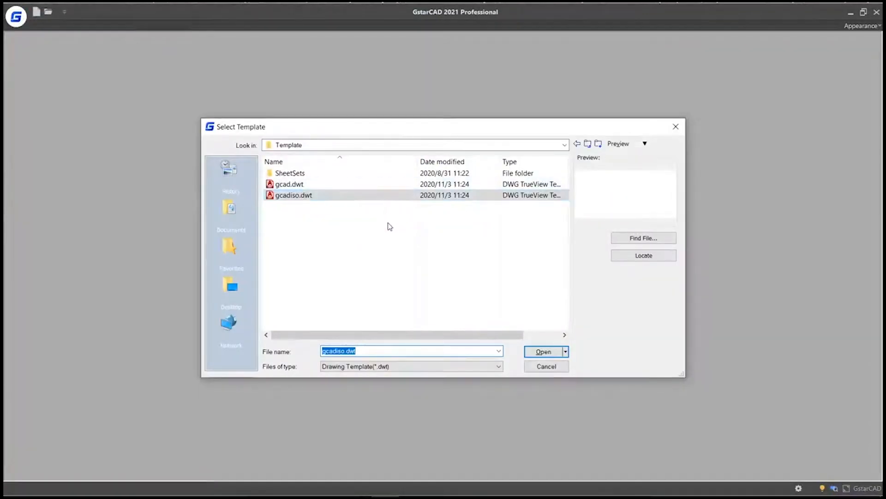
left_click(377, 189)
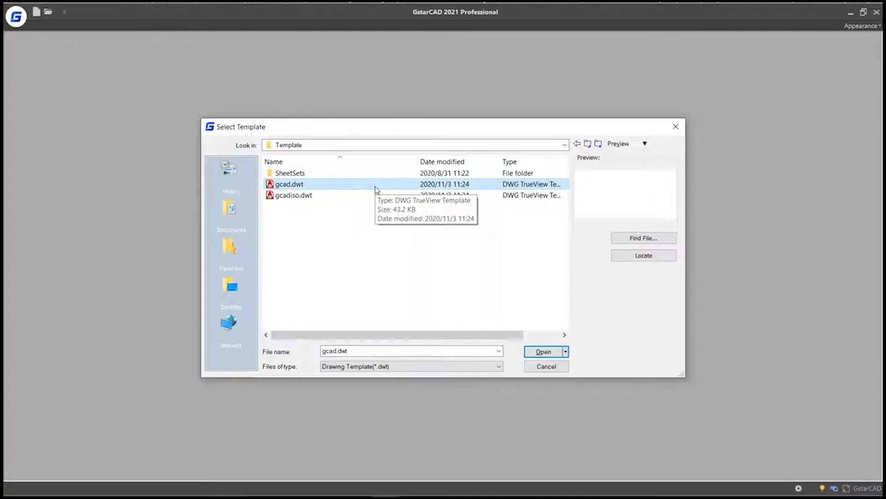
left_click(375, 196)
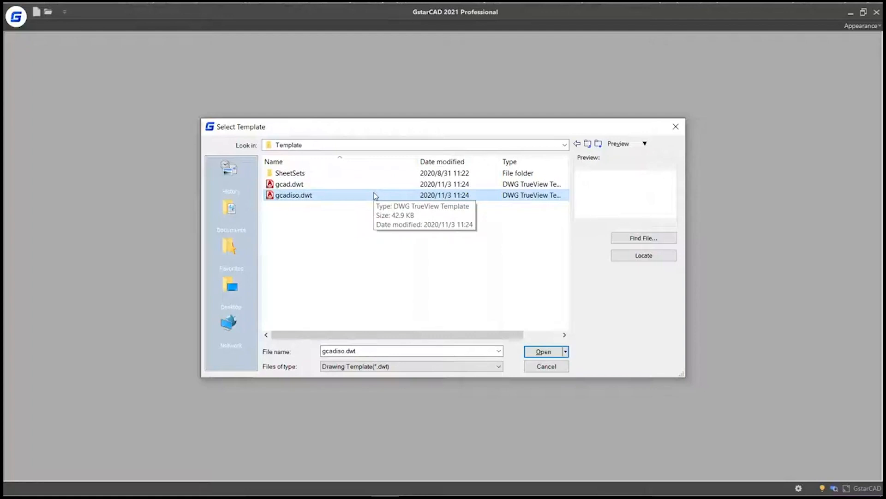
left_click(545, 354)
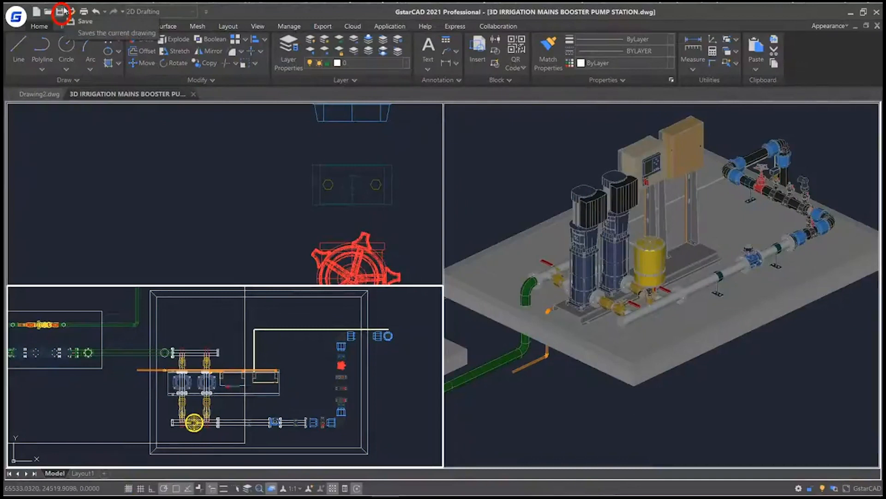
left_click(15, 17)
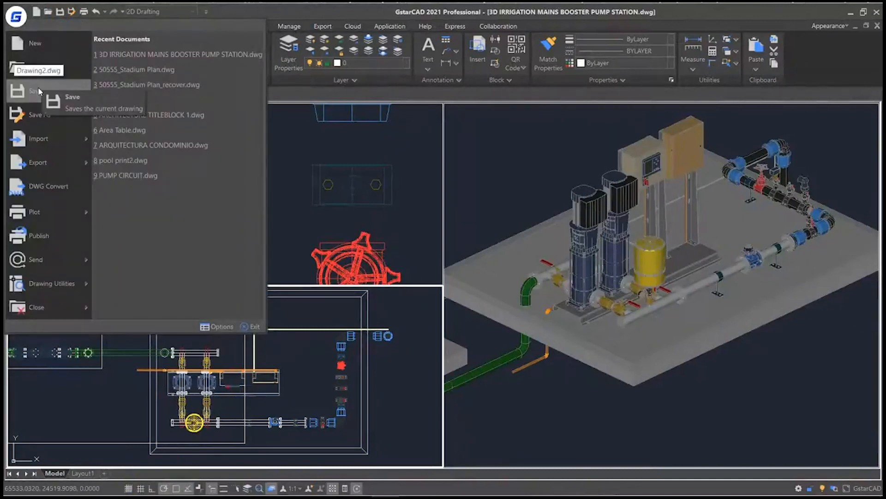
left_click(421, 238)
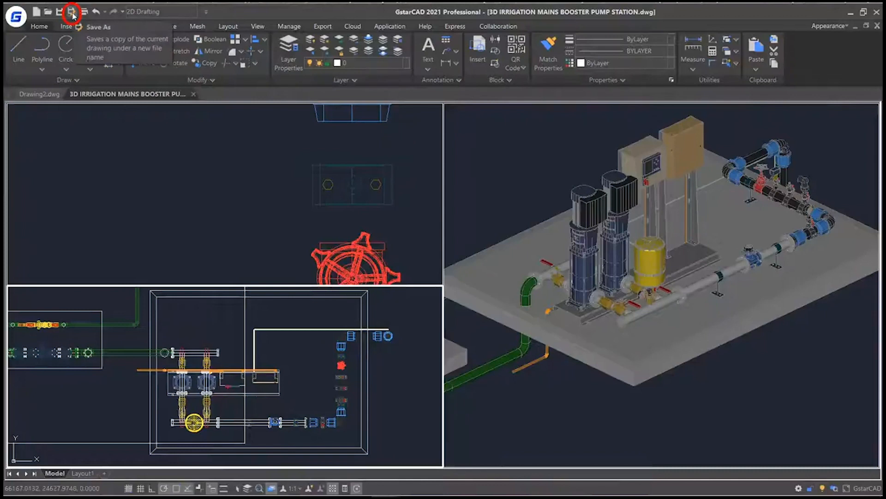
Save a copy of the booster pump station drawing in the Files Category folder as example.dwg in AutoCAD 2018 Drawing format
left_click(16, 17)
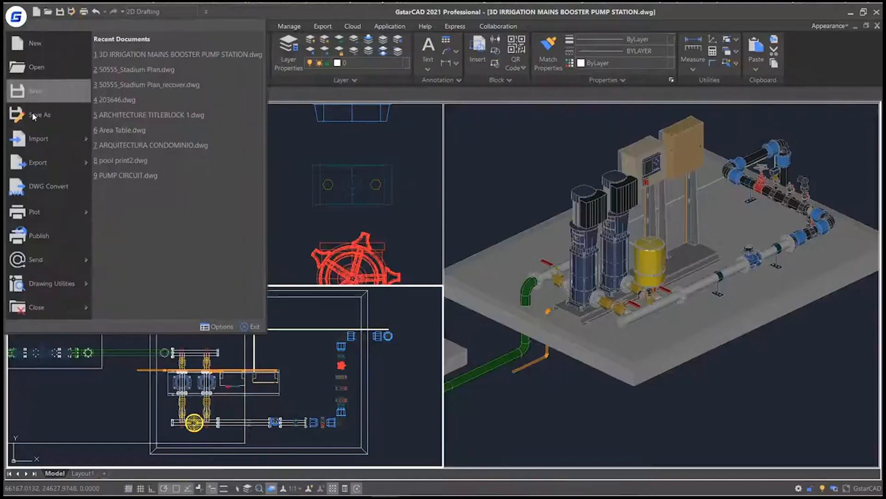
left_click(32, 115)
left_click(416, 367)
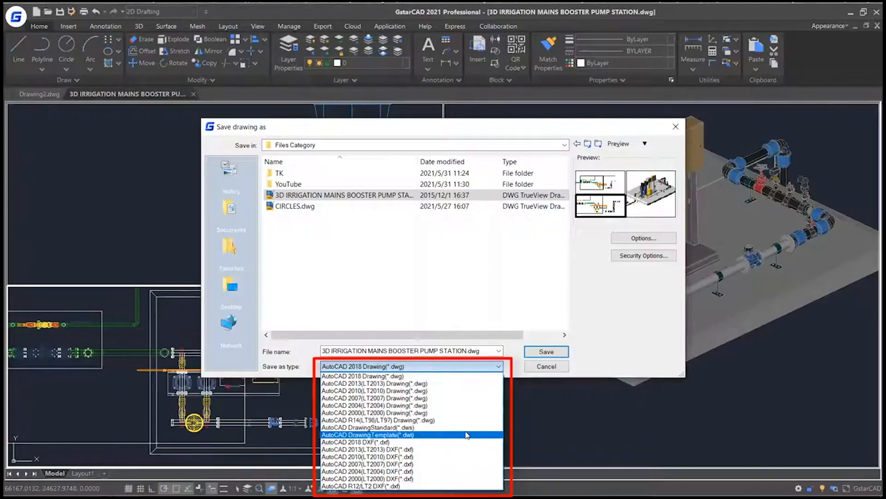
left_click(313, 354)
type("N")
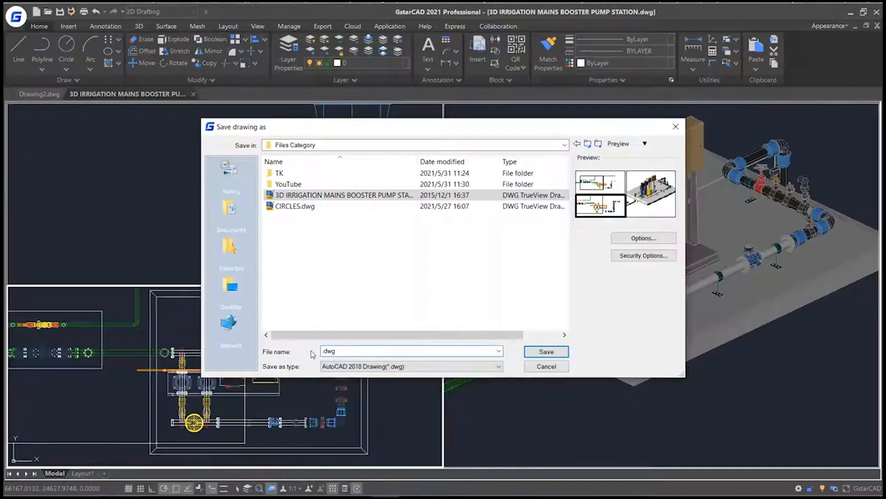
type("xample")
left_click(546, 352)
Import the PDF file cubo.PDF from the PDF DRAWINGS folder into Drawing2.dwg with the default import settings
left_click(39, 94)
left_click(16, 16)
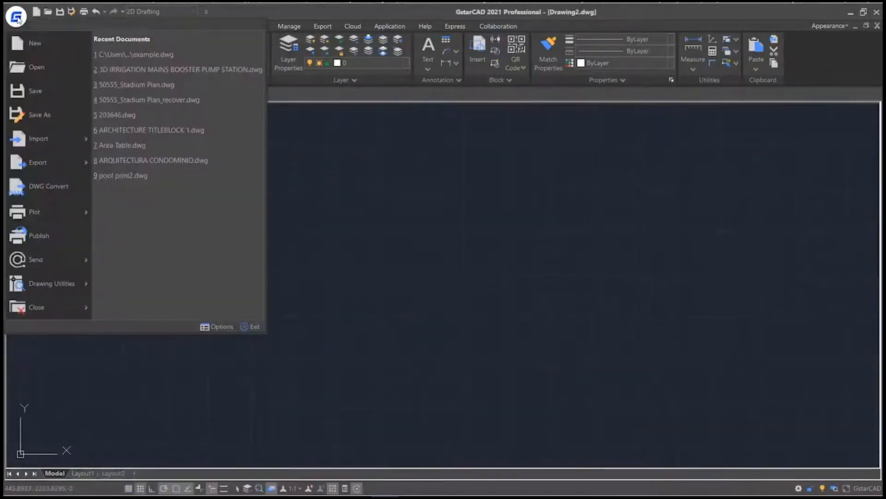
mouse_move(62, 147)
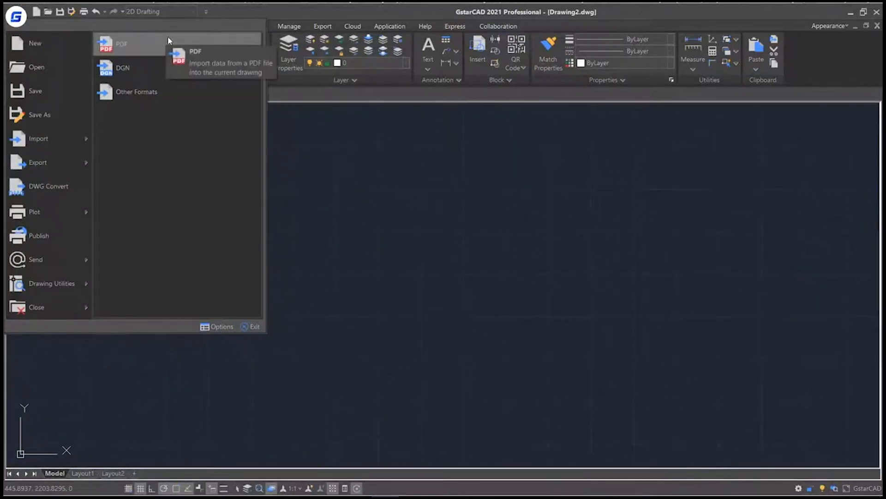
left_click(156, 91)
left_click(503, 342)
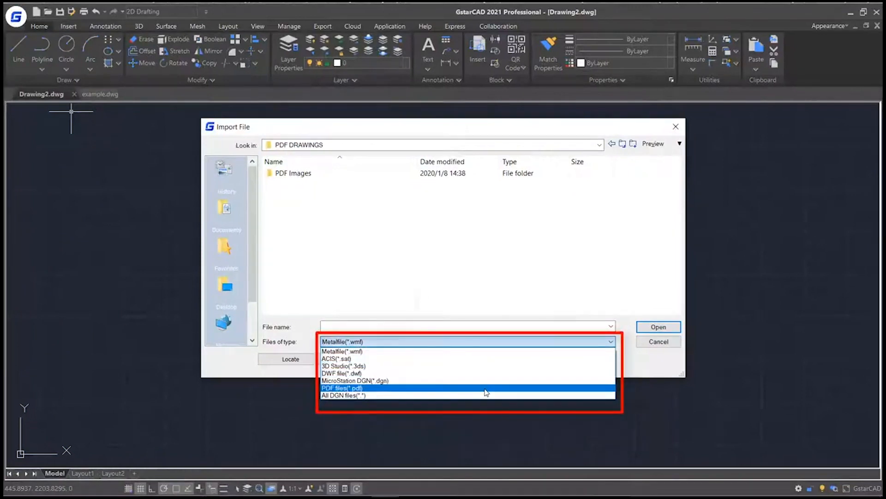
left_click(486, 391)
double_click(360, 312)
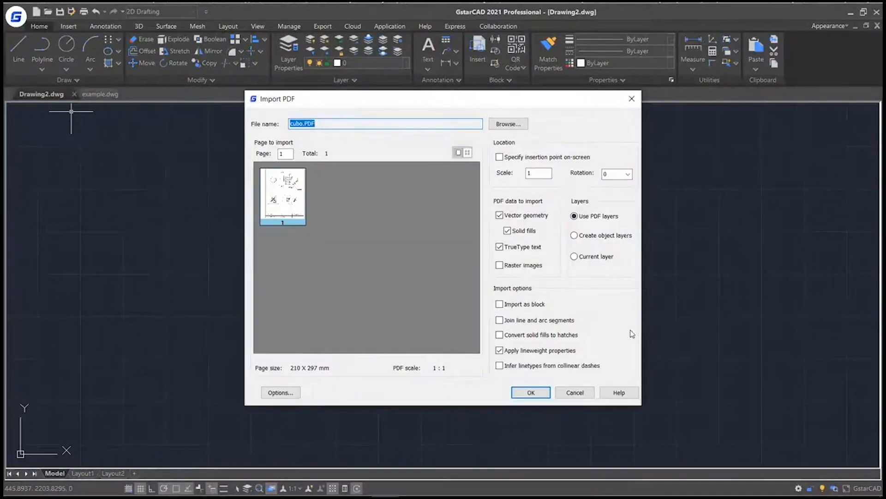
left_click(533, 392)
Export the whole 3D pump station model of example.dwg to the Files Category folder as a Lithography(*.stl) file
left_click(99, 93)
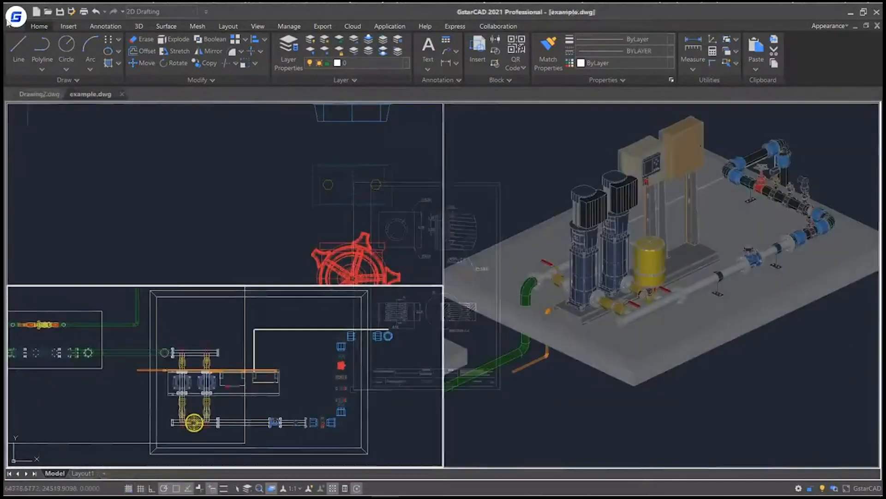
left_click(15, 17)
mouse_move(44, 162)
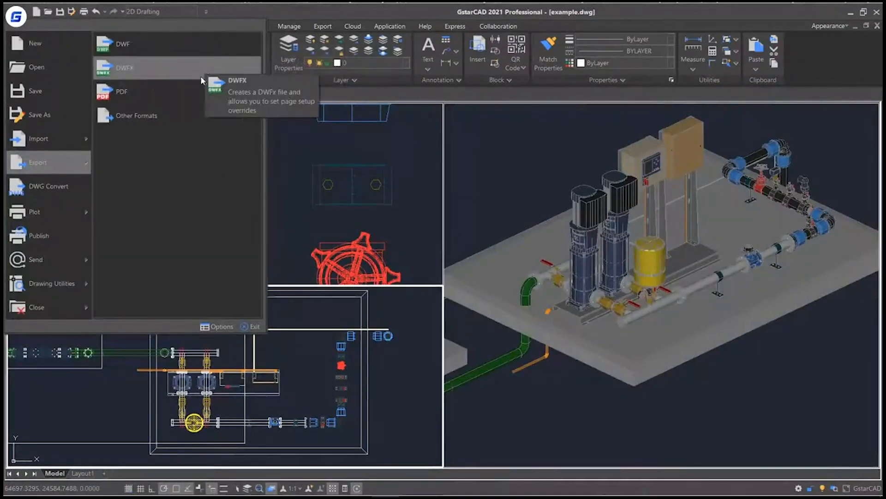
left_click(178, 118)
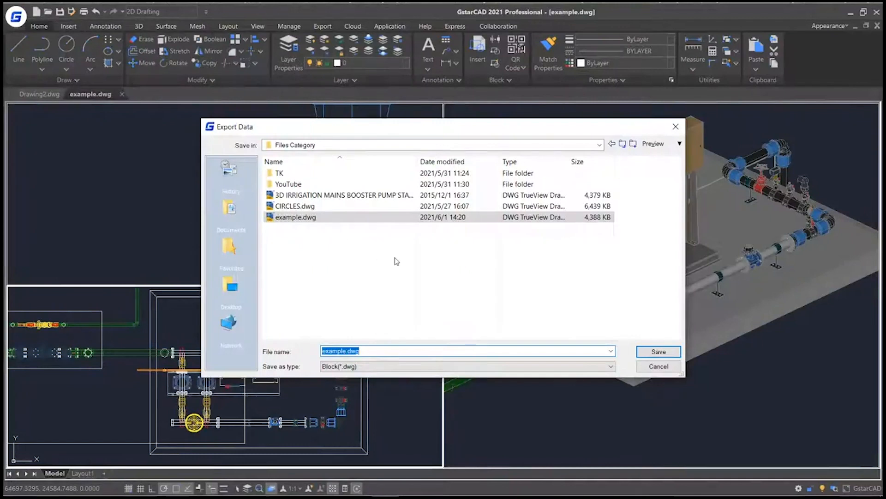
left_click(439, 367)
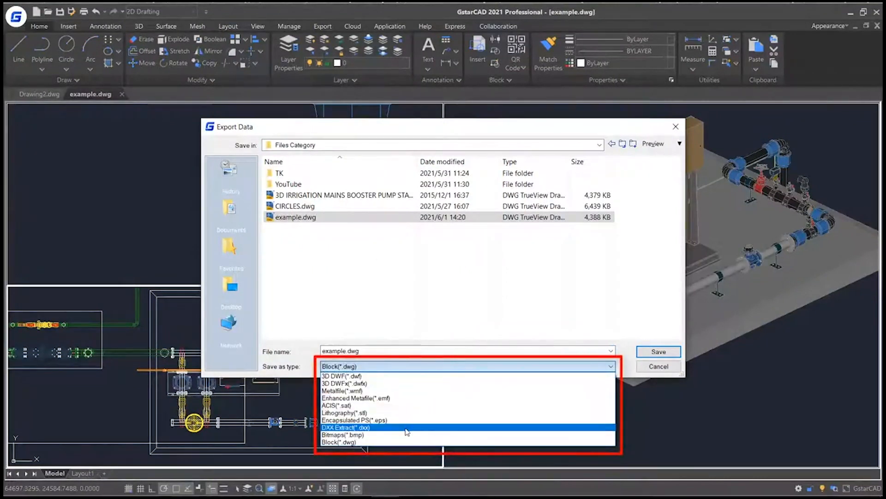
left_click(397, 413)
left_click(658, 352)
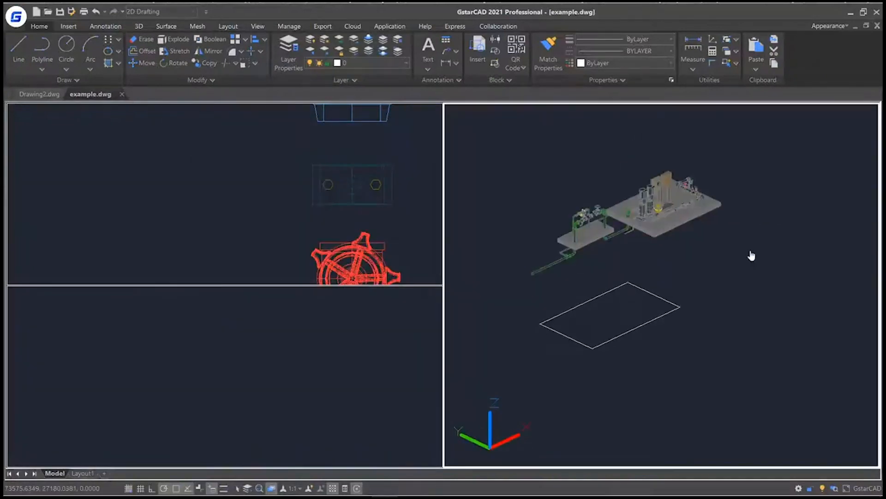
left_click(488, 188)
left_click(816, 360)
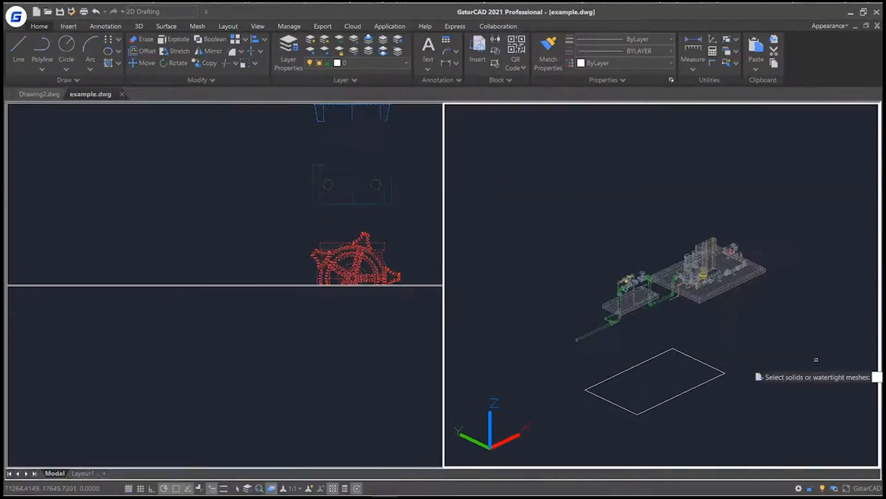
key("Return")
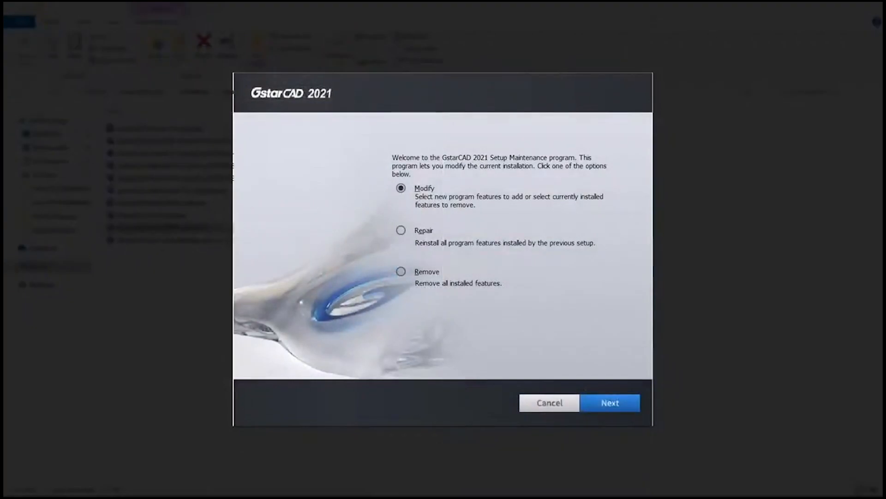
Continue the GstarCAD 2021 setup maintenance program with the Modify option
left_click(610, 407)
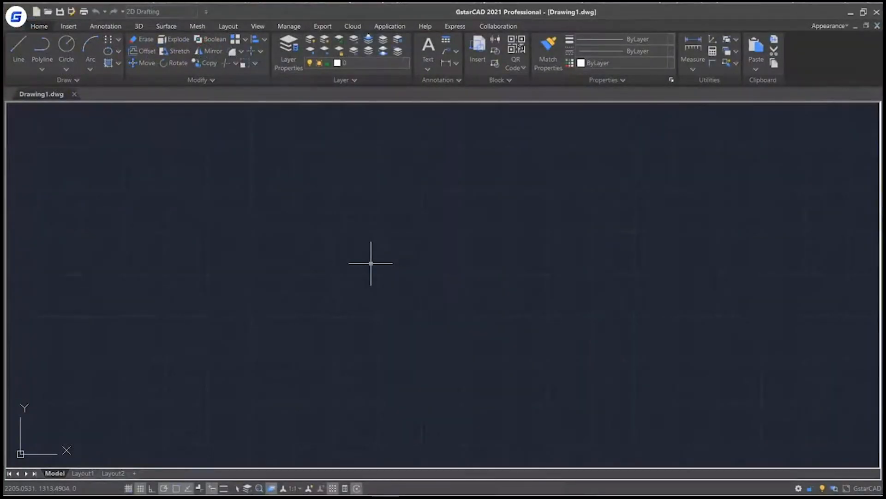
Import CIRCLES.ifc from the Files Category folder into Drawing1.dwg with the Architecture entity type
type("dw")
key("Return")
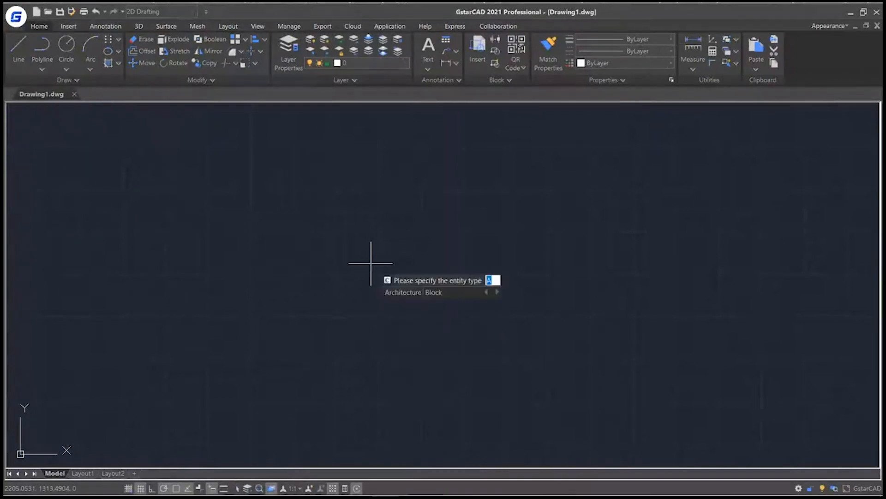
left_click(409, 291)
left_click(437, 207)
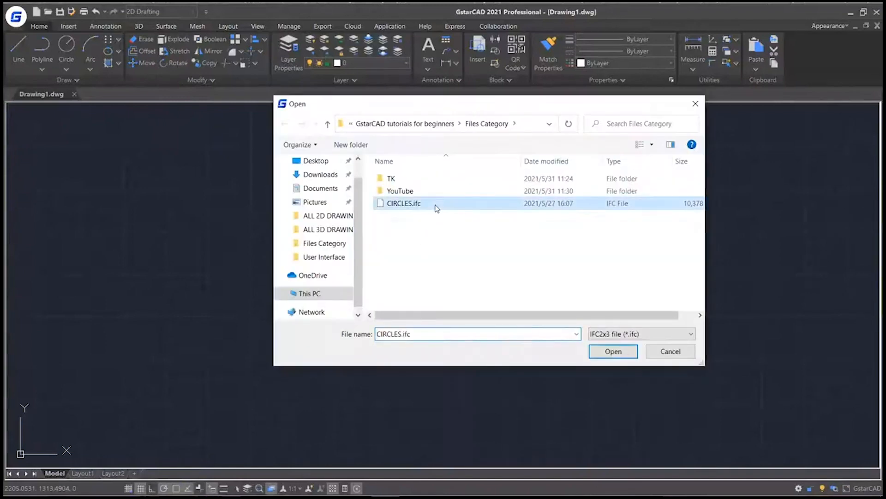
left_click(614, 351)
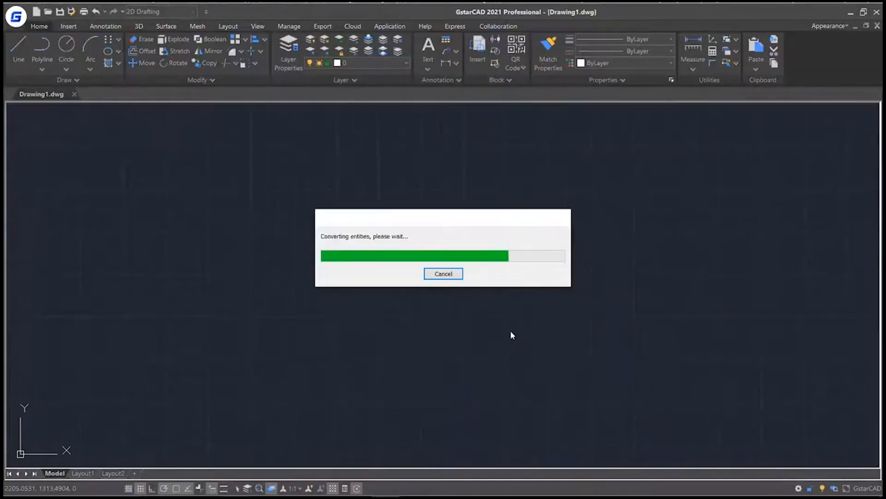
Export the imported building model to an IFC file named example 2 with the DCIFC command
type("dci")
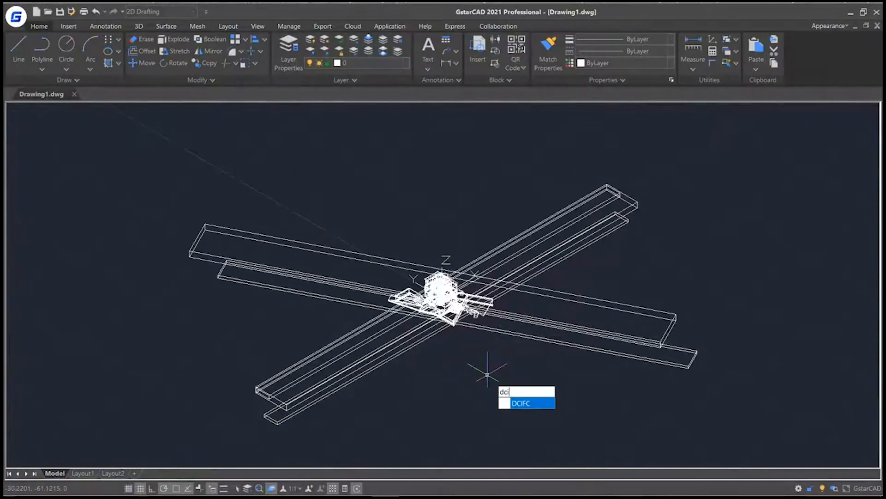
key("Return")
type("example 2")
left_click(347, 259)
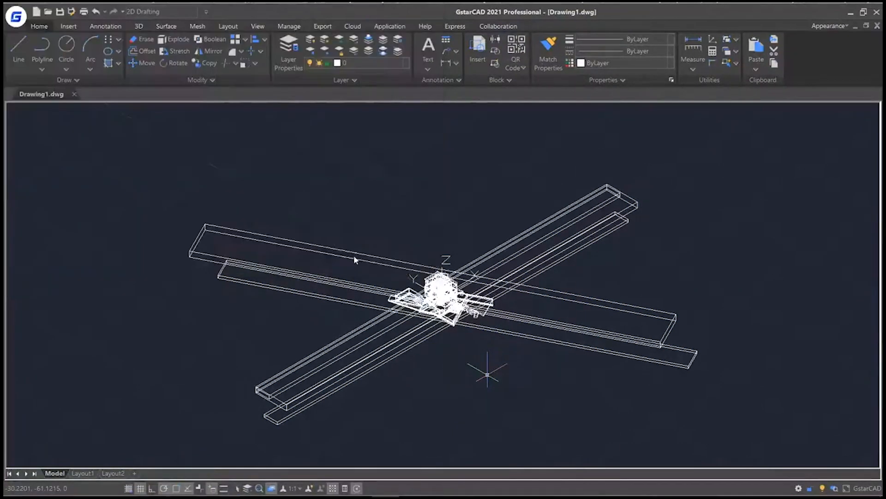
Examine the model's storeys and components in the IFC Palette, and close the palette
type("i")
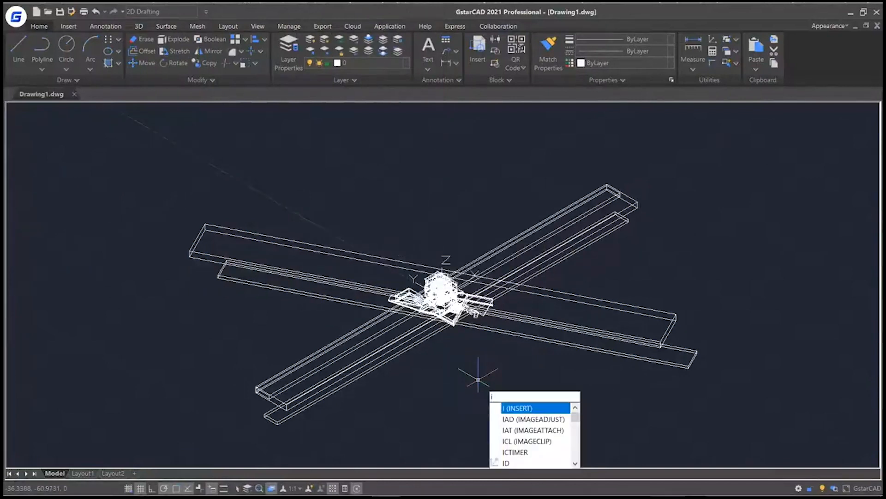
type("fc")
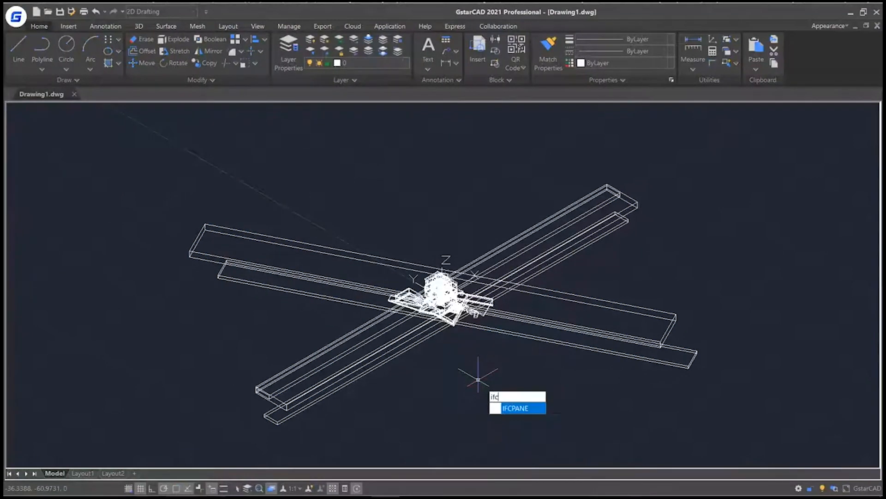
key("Return")
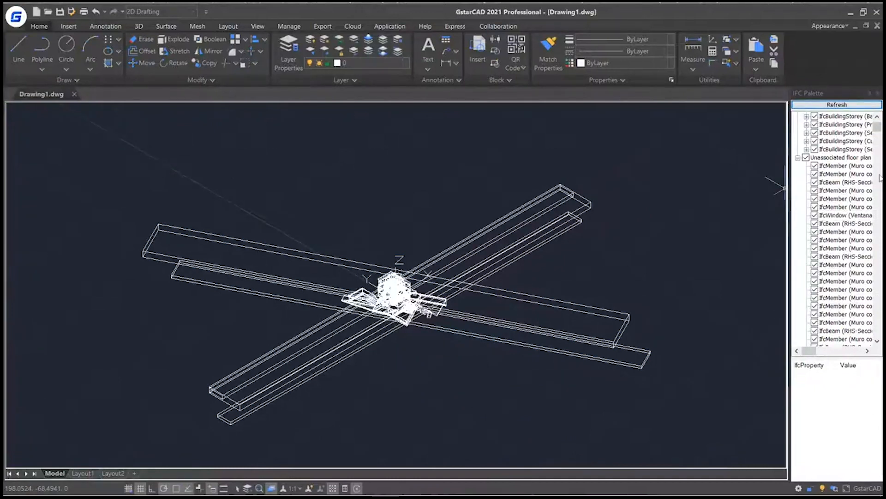
left_click(878, 93)
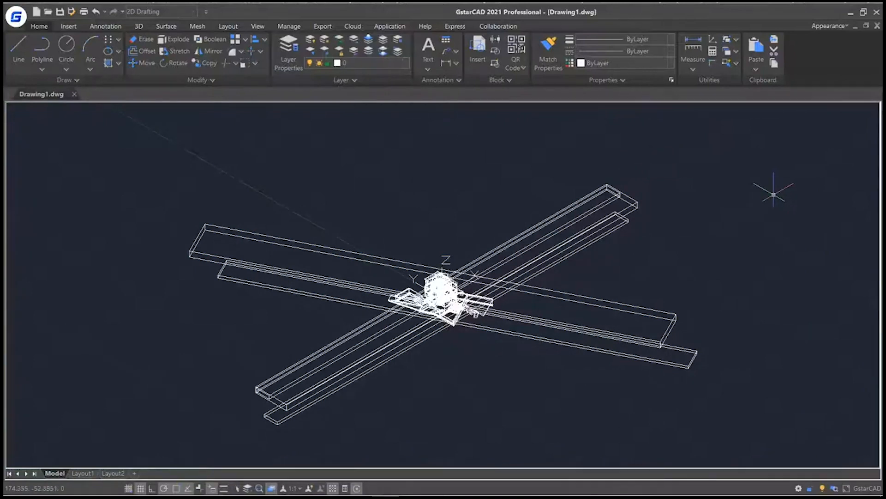
Add Aeropuerto Cucuta.dwg, ANTEIKU 3D.dwg and ARCHITECTURE TITLEBLOCK 1.dwg from the ALL 2D DRAWINGS folder to a DWG Convert batch
left_click(25, 16)
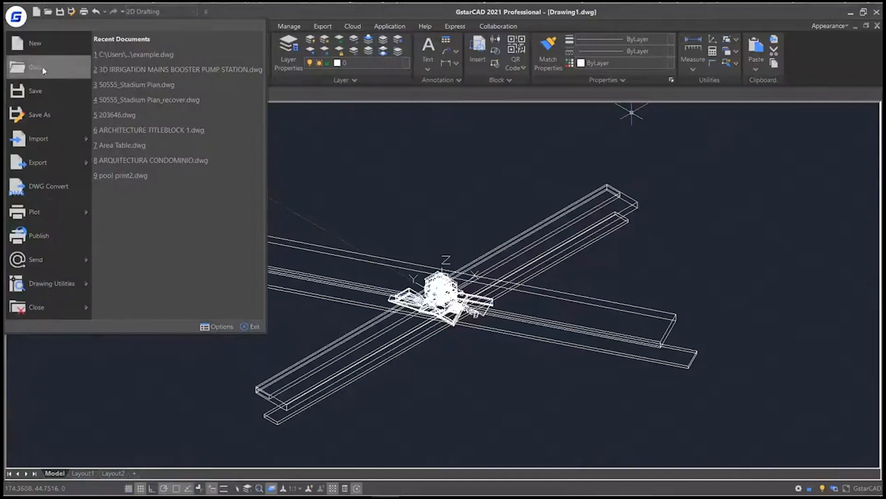
mouse_move(69, 193)
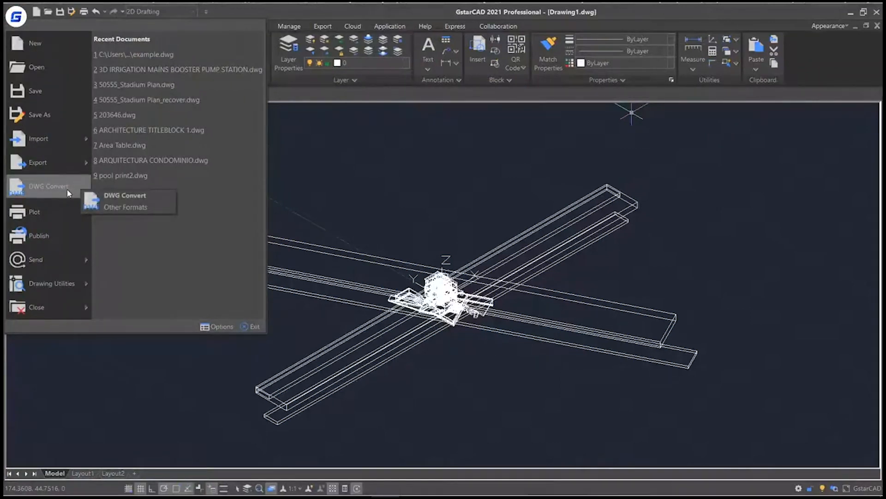
left_click(69, 192)
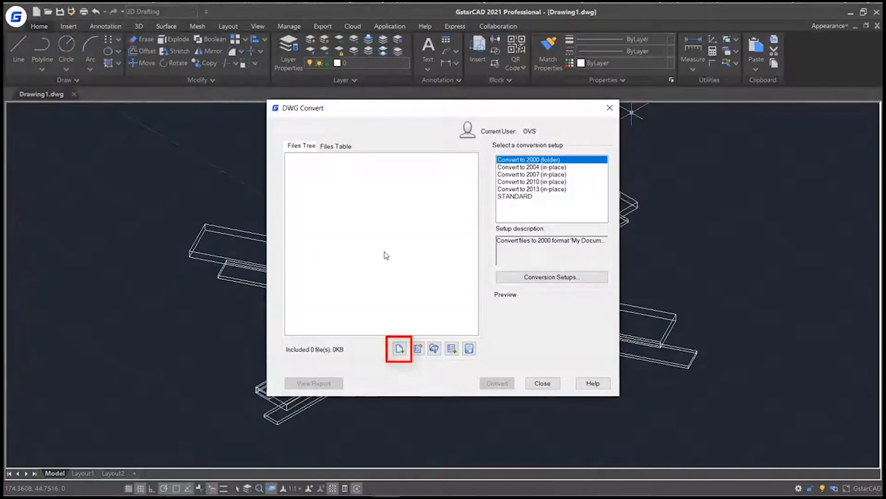
left_click(400, 350)
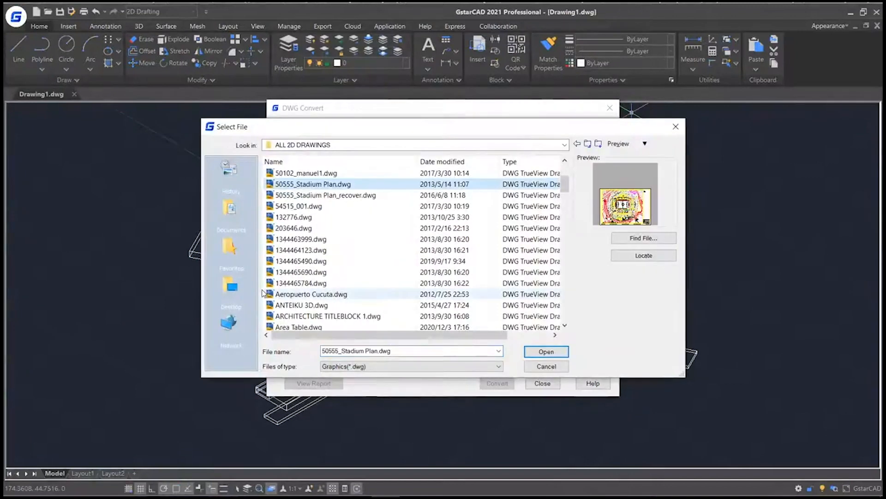
left_click_drag(262, 290, 276, 316)
left_click(546, 352)
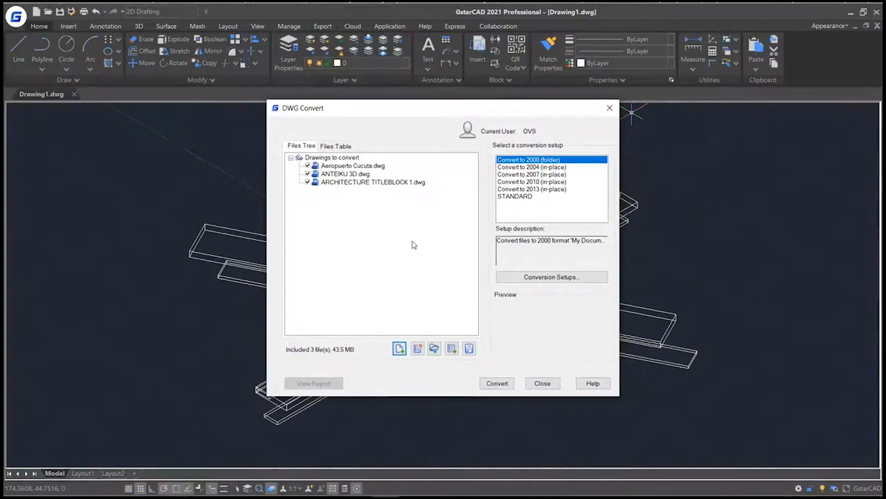
Choose the STANDARD conversion setup and accept its Zip (*.zip) package type with the AutoCAD 2018/LT 2018 Drawing Format
left_click(550, 197)
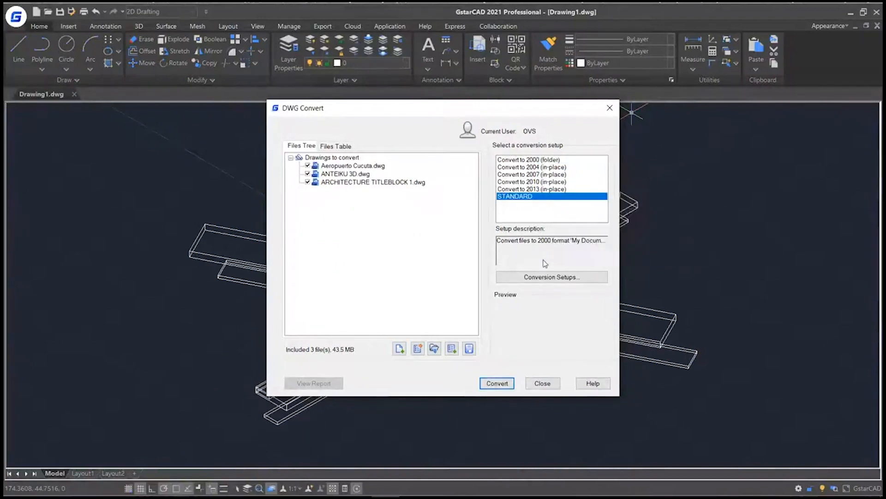
left_click(533, 278)
left_click(530, 244)
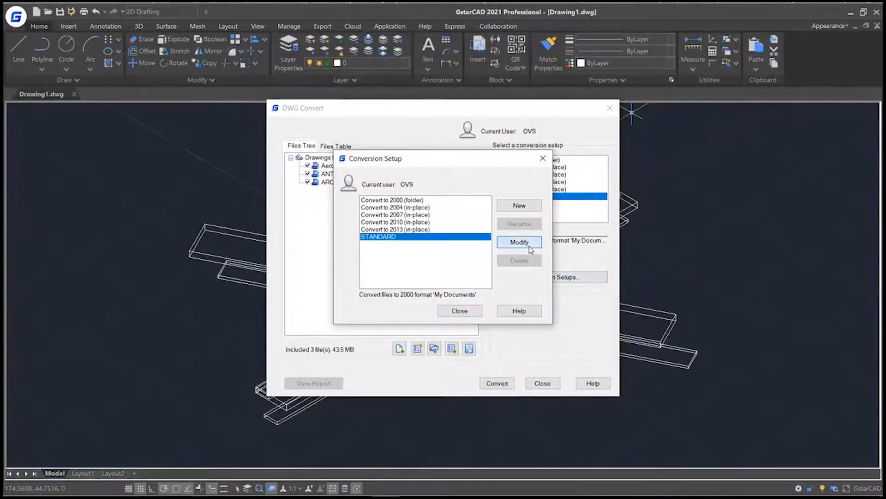
left_click(368, 144)
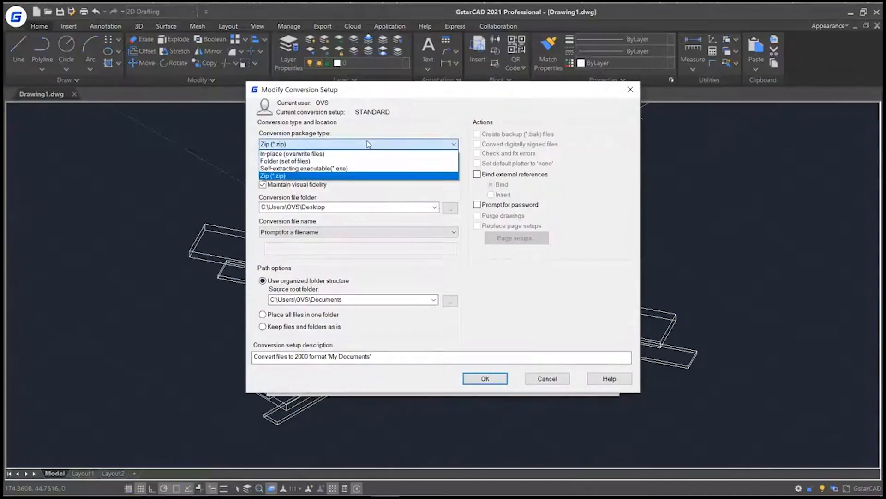
left_click(368, 144)
left_click(477, 174)
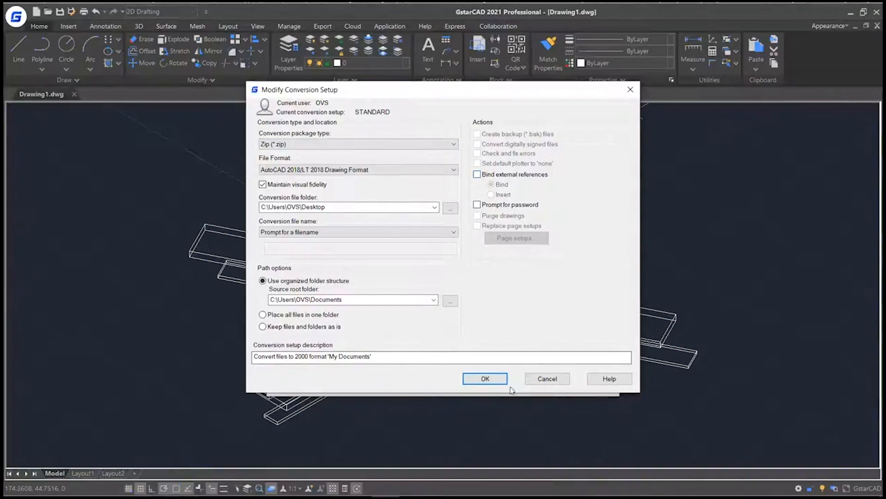
left_click(500, 378)
left_click(475, 313)
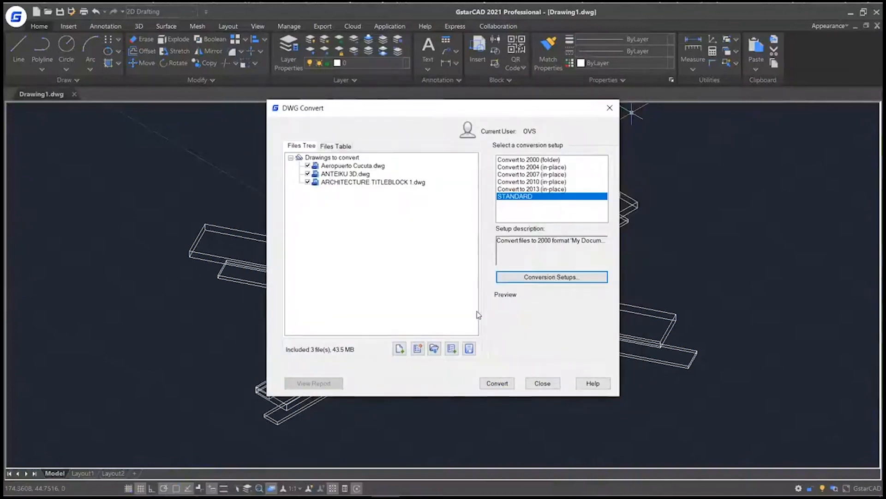
Convert the listed drawings into Convert - STANDARD.zip in the Files Category folder and close the DWG Convert dialog
left_click(503, 384)
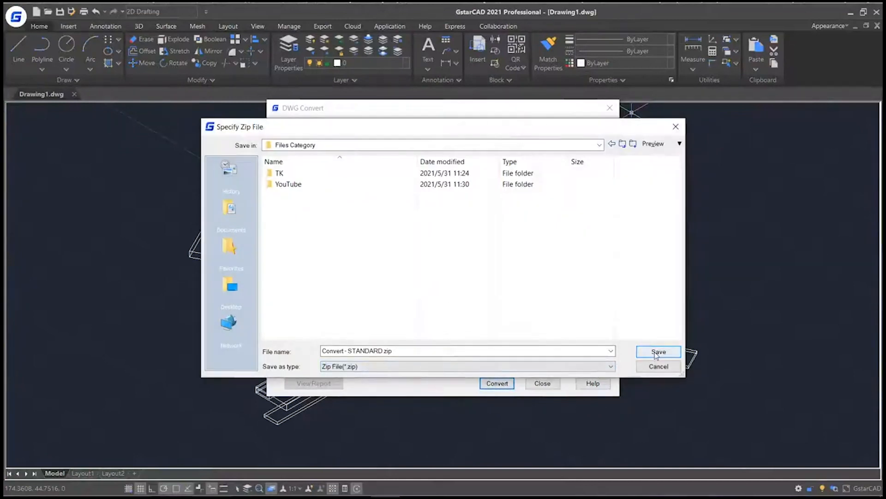
left_click(654, 351)
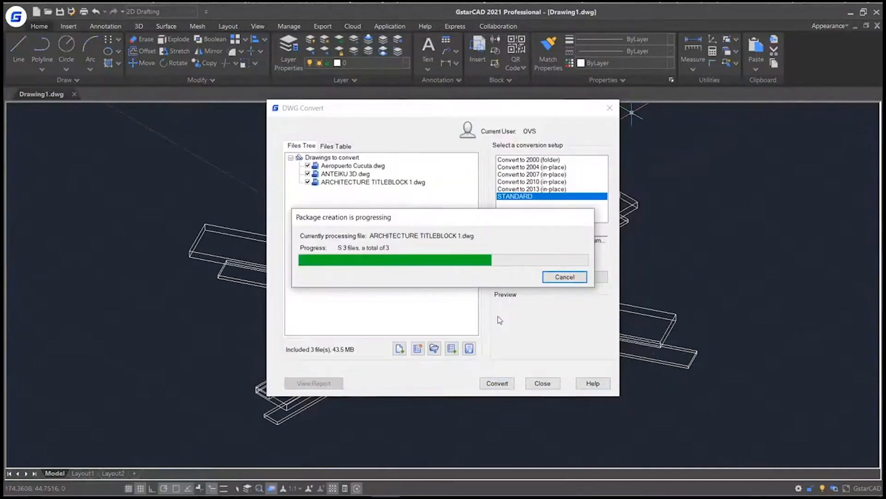
left_click(549, 385)
left_click(421, 253)
left_click(609, 373)
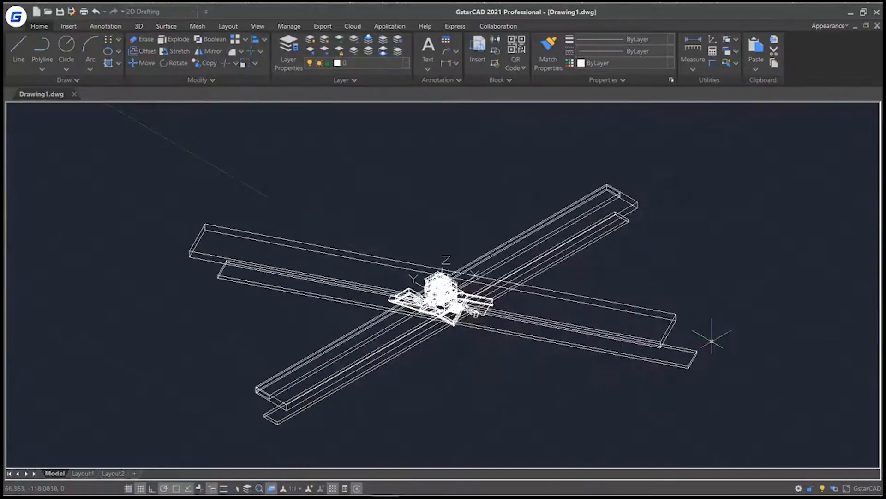